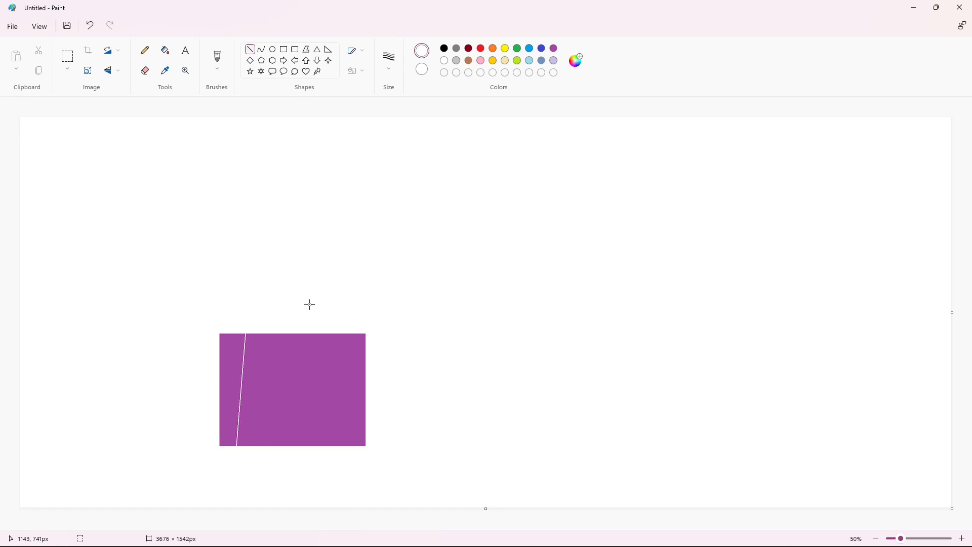
# Draw white lines across the purple rectangle for the M's inner left leg edge, central V notch and outer right edge.
pyautogui.moveTo(259, 358); pyautogui.dragTo(252, 461)
pyautogui.click(251, 460)
pyautogui.moveTo(296, 415); pyautogui.dragTo(264, 320)
pyautogui.moveTo(259, 356)
pyautogui.mouseDown()
pyautogui.moveTo(274, 427)
pyautogui.moveTo(293, 451)
pyautogui.mouseUp()
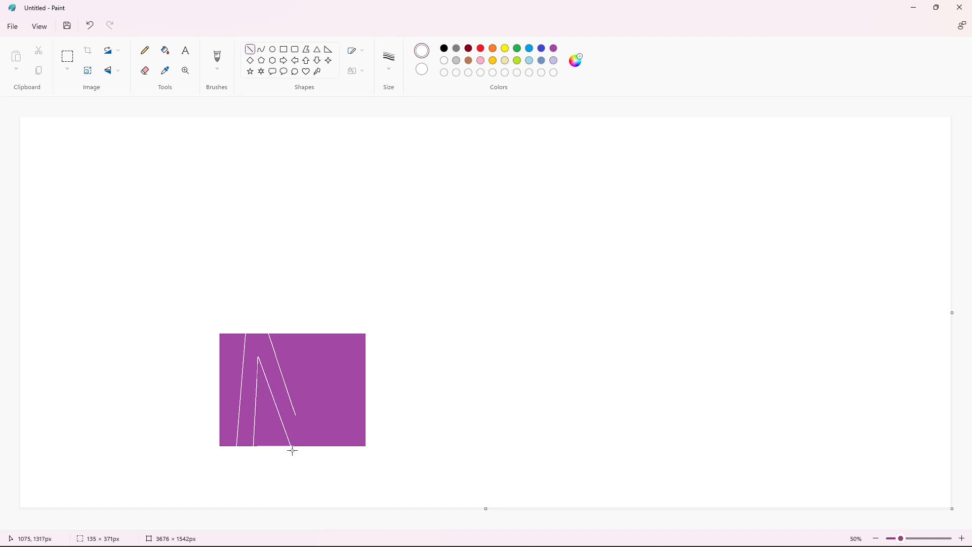
pyautogui.hotkey('ctrl', 'z')
pyautogui.moveTo(296, 415)
pyautogui.mouseDown()
pyautogui.moveTo(333, 304)
pyautogui.moveTo(369, 462)
pyautogui.moveTo(356, 463)
pyautogui.mouseUp()
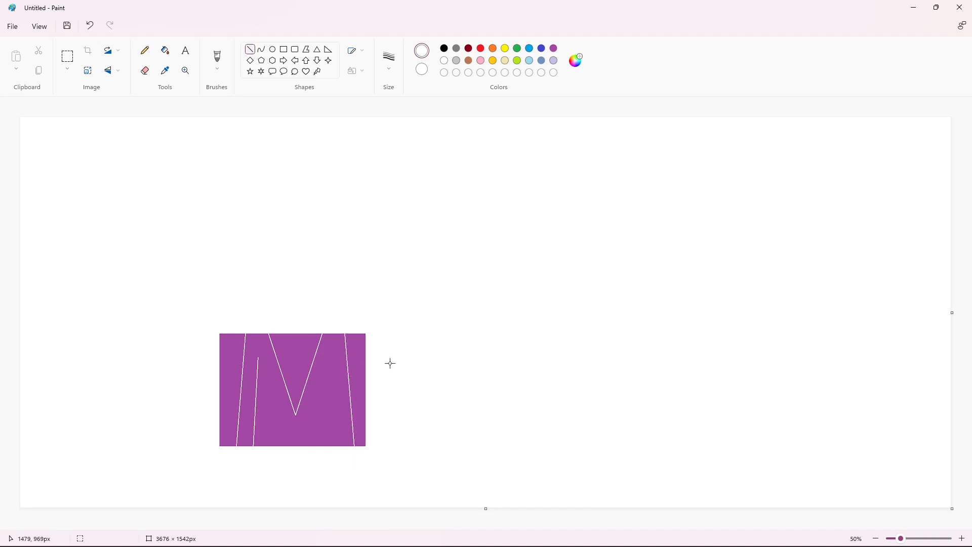
# Draw white lines for the M's inner right leg edge and its two inner diagonals.
pyautogui.moveTo(333, 357); pyautogui.dragTo(338, 457)
pyautogui.moveTo(257, 357); pyautogui.dragTo(291, 458)
pyautogui.hotkey('ctrl', 'z')
pyautogui.moveTo(332, 356); pyautogui.dragTo(297, 462)
pyautogui.click(402, 418)
pyautogui.moveTo(263, 375); pyautogui.dragTo(290, 451)
# Fill the purple areas outside and between the M's strokes with white, and fill the M itself with black.
pyautogui.click(166, 50)
pyautogui.click(230, 390)
pyautogui.click(296, 354)
pyautogui.click(273, 435)
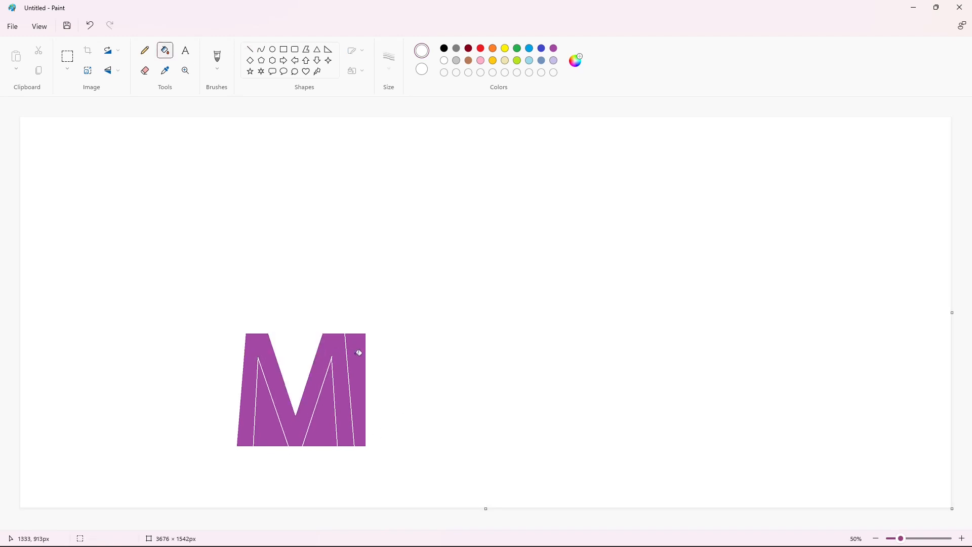
pyautogui.click(359, 349)
pyautogui.click(319, 431)
pyautogui.click(444, 48)
pyautogui.click(333, 341)
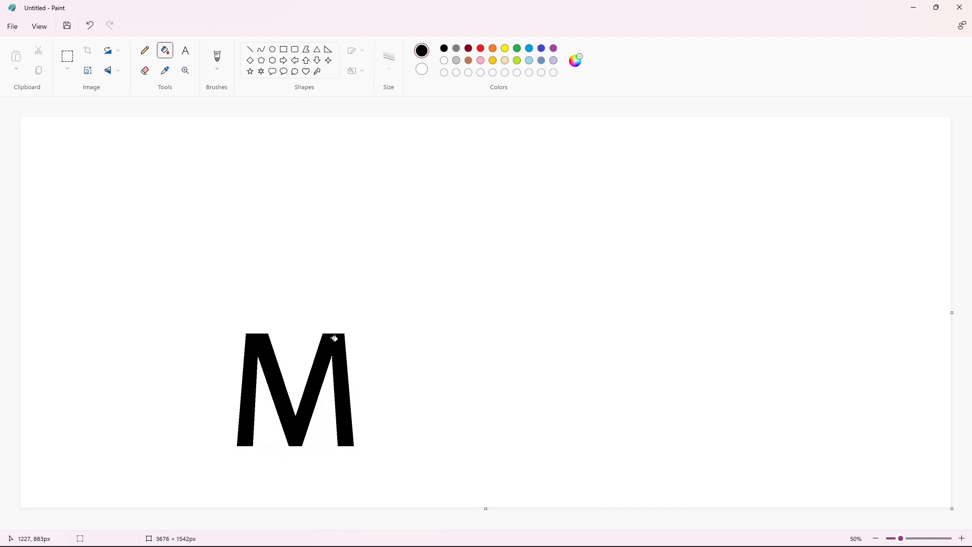
# Draw the outer edges of a lowercase y beside the M in black, with a curved tail and curved right side.
pyautogui.click(249, 49)
pyautogui.moveTo(363, 365)
pyautogui.mouseDown()
pyautogui.moveTo(388, 451)
pyautogui.moveTo(388, 443)
pyautogui.moveTo(361, 462)
pyautogui.mouseUp()
pyautogui.click(348, 141)
pyautogui.moveTo(377, 451)
pyautogui.mouseDown()
pyautogui.moveTo(386, 450)
pyautogui.moveTo(382, 466)
pyautogui.mouseUp()
pyautogui.moveTo(434, 364)
pyautogui.mouseDown()
pyautogui.moveTo(423, 409)
pyautogui.moveTo(361, 475)
pyautogui.mouseUp()
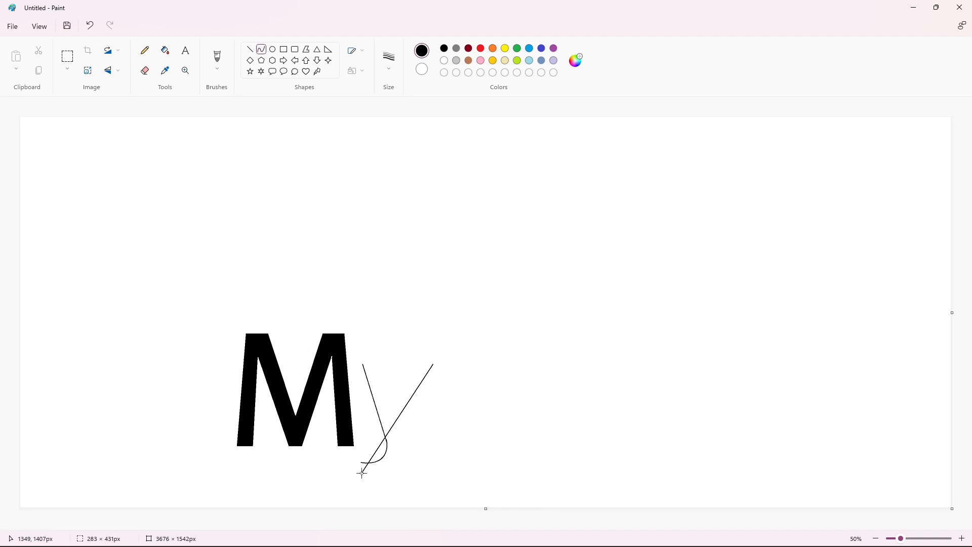
pyautogui.moveTo(414, 396)
pyautogui.mouseDown()
pyautogui.moveTo(421, 432)
pyautogui.moveTo(397, 485)
pyautogui.mouseUp()
pyautogui.click(397, 433)
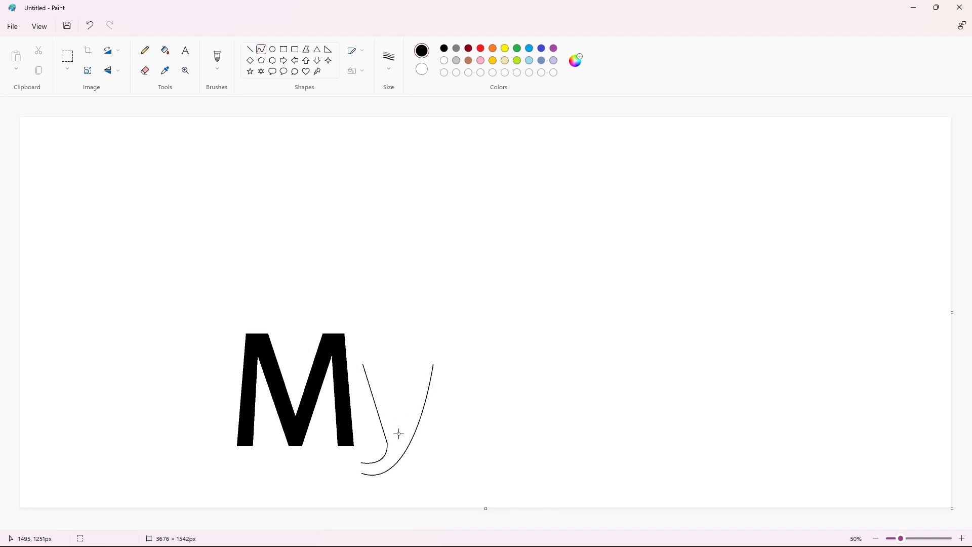
# Draw the y's inner V edges, with gently curved strokes meeting at the fork.
pyautogui.moveTo(400, 434); pyautogui.dragTo(379, 360)
pyautogui.moveTo(407, 419); pyautogui.dragTo(418, 361)
pyautogui.moveTo(404, 399); pyautogui.dragTo(414, 400)
pyautogui.click(519, 395)
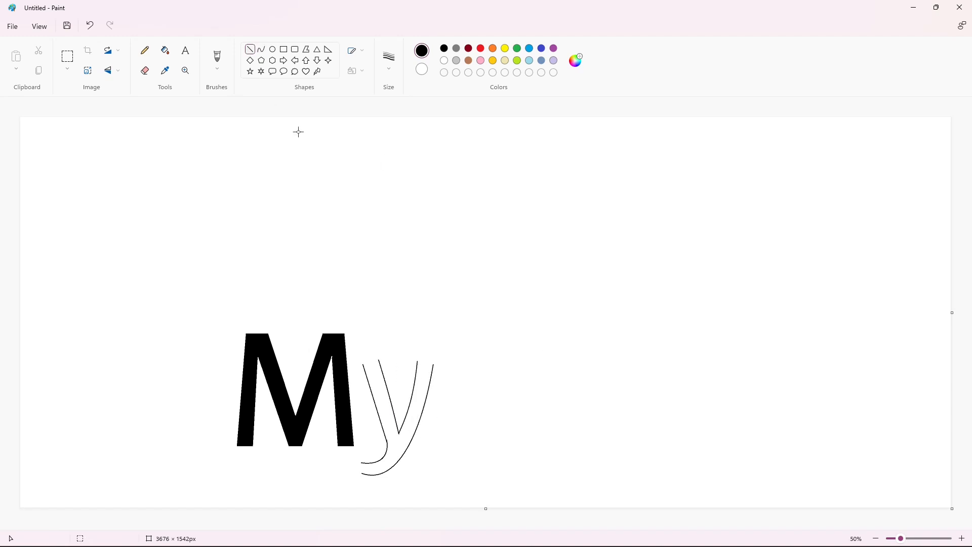
# Close the y's tail and top with straight lines and fill the letter with black.
pyautogui.click(962, 539)
pyautogui.moveTo(395, 526); pyautogui.dragTo(520, 526)
pyautogui.moveTo(448, 491); pyautogui.dragTo(450, 512)
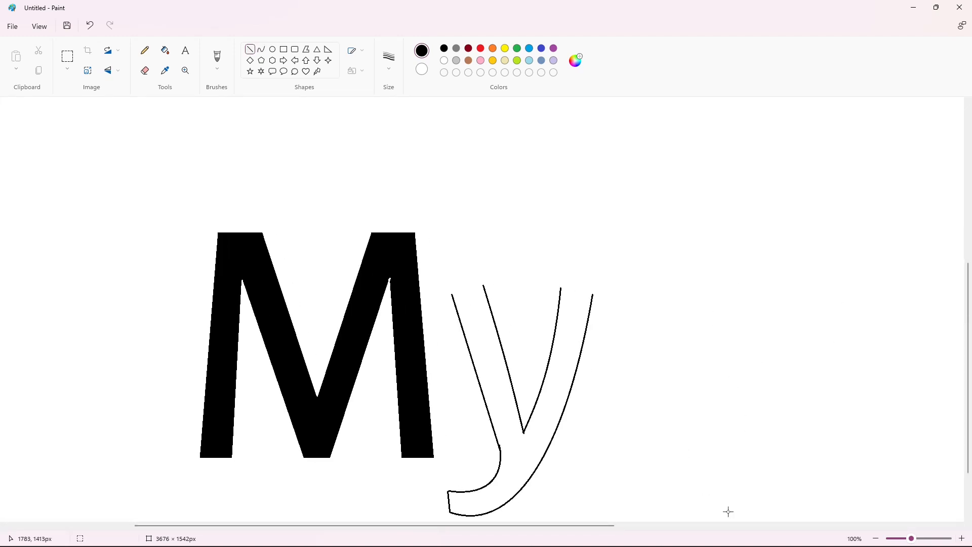
pyautogui.click(877, 538)
pyautogui.moveTo(363, 364); pyautogui.dragTo(441, 365)
pyautogui.click(165, 50)
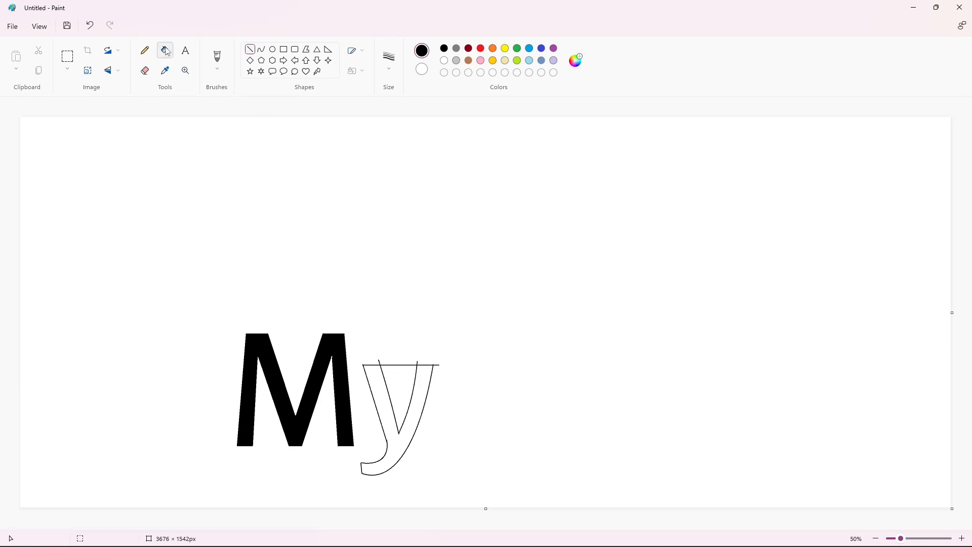
pyautogui.click(381, 394)
# Cover the line ends overhanging the top of the y with a solid white rectangle.
pyautogui.click(962, 539)
pyautogui.scroll(-8, 814, 505)
pyautogui.moveTo(656, 526); pyautogui.dragTo(466, 518)
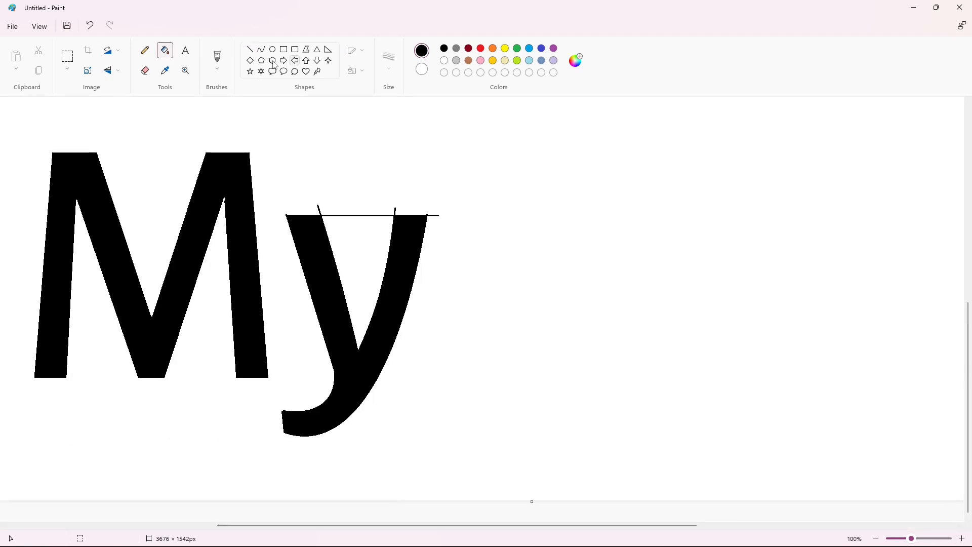
pyautogui.click(283, 49)
pyautogui.click(355, 71)
pyautogui.click(349, 114)
pyautogui.click(444, 61)
pyautogui.moveTo(277, 188); pyautogui.dragTo(494, 217)
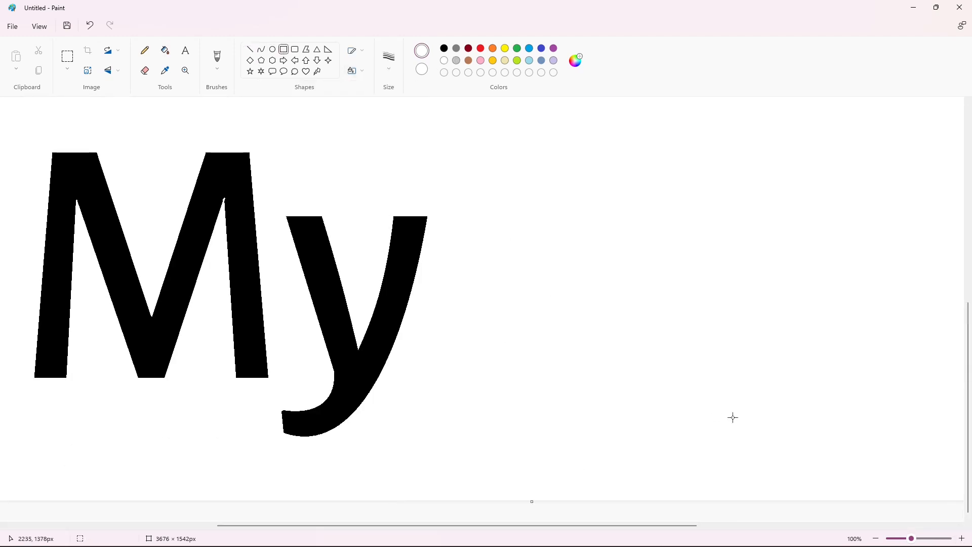
pyautogui.click(877, 538)
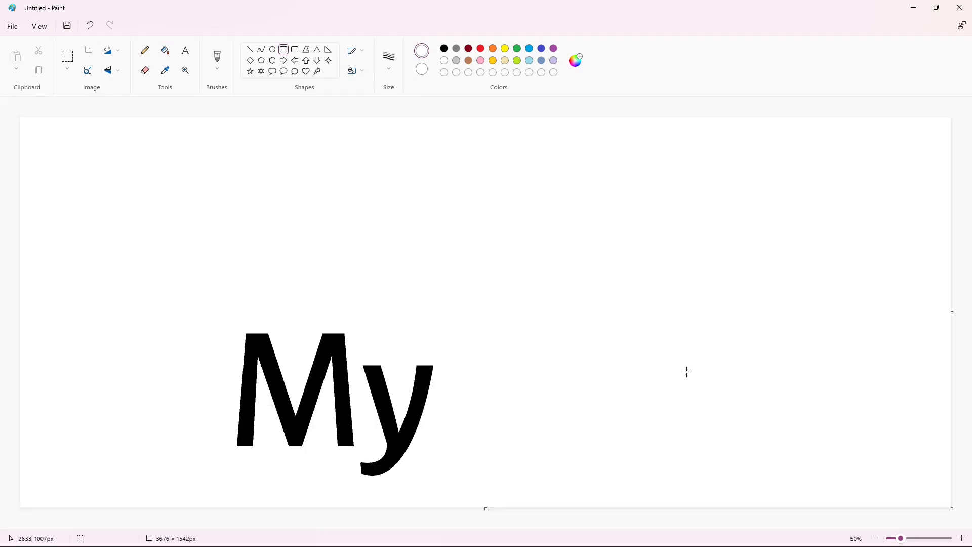
# Draw a horizontal purple guide line about 1145 px long from the y's lower right, just below the M's base level.
pyautogui.click(250, 49)
pyautogui.click(554, 48)
pyautogui.moveTo(425, 443); pyautogui.dragTo(704, 449)
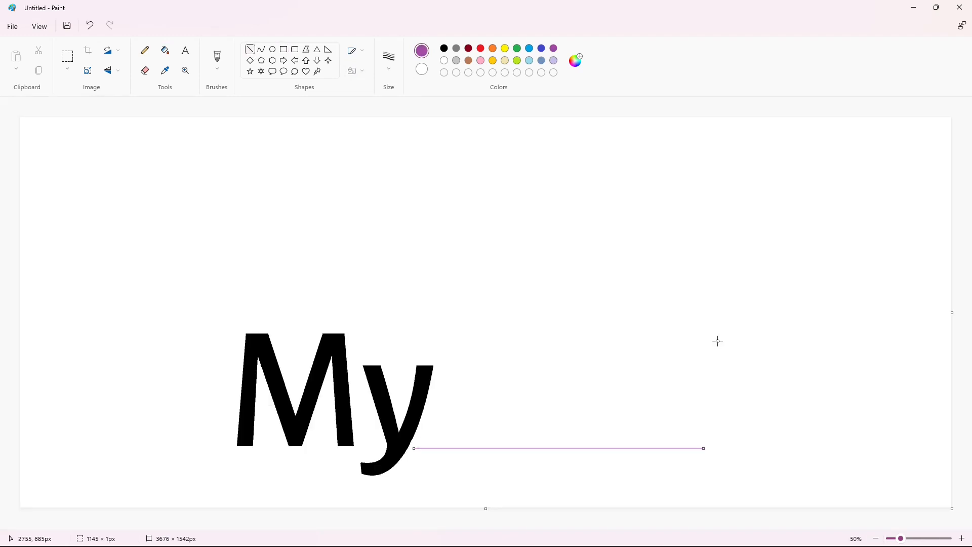
# Draw the S's outer upper-left curve continuing into its inner lower curve in black, beside the y.
pyautogui.click(261, 49)
pyautogui.click(444, 48)
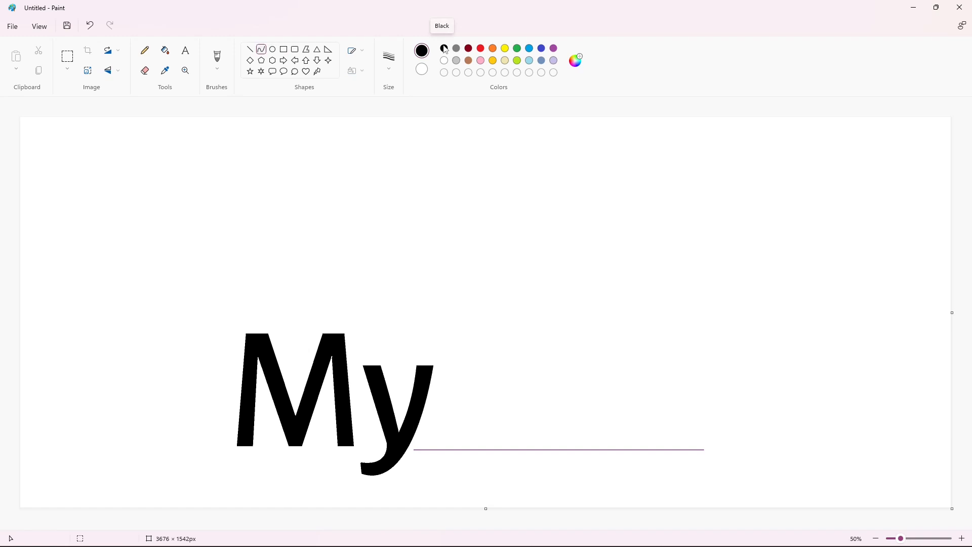
pyautogui.moveTo(506, 341)
pyautogui.mouseDown()
pyautogui.moveTo(446, 363)
pyautogui.moveTo(476, 324)
pyautogui.moveTo(446, 338)
pyautogui.moveTo(447, 360)
pyautogui.moveTo(473, 395)
pyautogui.moveTo(452, 378)
pyautogui.moveTo(462, 416)
pyautogui.moveTo(502, 423)
pyautogui.moveTo(453, 427)
pyautogui.mouseUp()
pyautogui.click(514, 434)
pyautogui.moveTo(475, 433); pyautogui.dragTo(462, 438)
pyautogui.click(604, 420)
# Draw the S's inner upper curve, running parallel to the outer one down to the letter's middle.
pyautogui.moveTo(503, 350); pyautogui.dragTo(466, 369)
pyautogui.moveTo(478, 364); pyautogui.dragTo(475, 339)
pyautogui.moveTo(470, 352)
pyautogui.mouseDown()
pyautogui.moveTo(460, 354)
pyautogui.moveTo(498, 391)
pyautogui.moveTo(474, 379)
pyautogui.moveTo(490, 386)
pyautogui.mouseUp()
pyautogui.click(556, 369)
pyautogui.hotkey('ctrl', 'z')
pyautogui.moveTo(478, 377); pyautogui.dragTo(510, 434)
pyautogui.click(562, 384)
pyautogui.moveTo(507, 408)
pyautogui.mouseDown()
pyautogui.moveTo(523, 403)
pyautogui.moveTo(506, 436)
pyautogui.moveTo(521, 411)
pyautogui.mouseUp()
pyautogui.click(596, 394)
pyautogui.hotkey('ctrl', 'z')
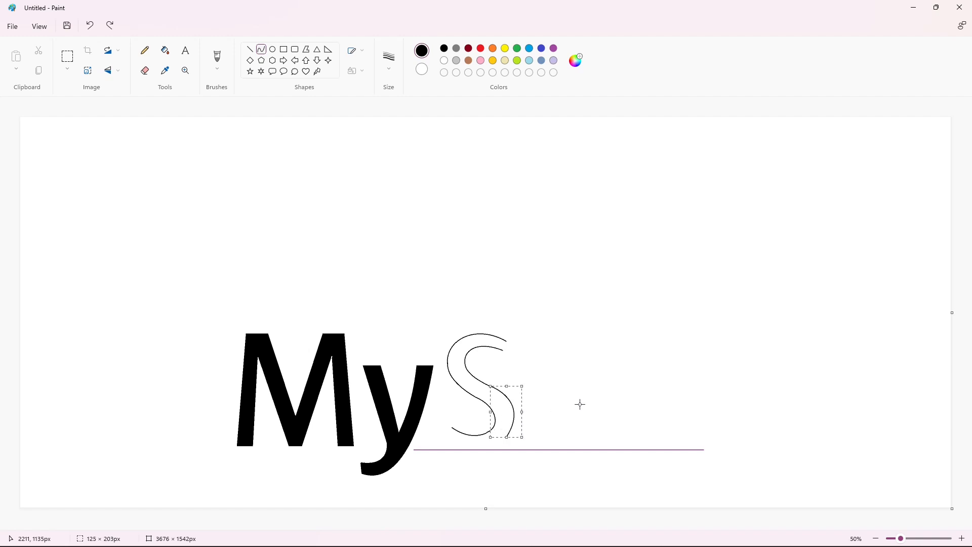
pyautogui.click(580, 403)
pyautogui.hotkey('ctrl', 'z')
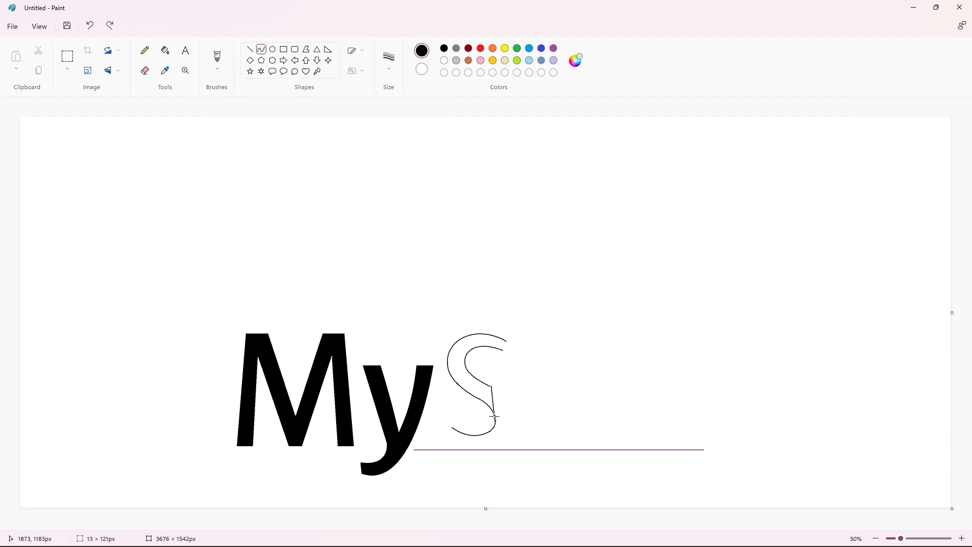
pyautogui.moveTo(490, 386); pyautogui.dragTo(506, 436)
pyautogui.moveTo(502, 402); pyautogui.dragTo(523, 412)
pyautogui.click(554, 408)
pyautogui.hotkey('ctrl', 'z')
# Draw the S's outer lower-right curve and continue it around the bottom of the letter.
pyautogui.moveTo(490, 387)
pyautogui.mouseDown()
pyautogui.moveTo(505, 435)
pyautogui.moveTo(512, 409)
pyautogui.moveTo(521, 412)
pyautogui.moveTo(447, 434)
pyautogui.moveTo(488, 445)
pyautogui.moveTo(476, 449)
pyautogui.mouseUp()
pyautogui.click(552, 411)
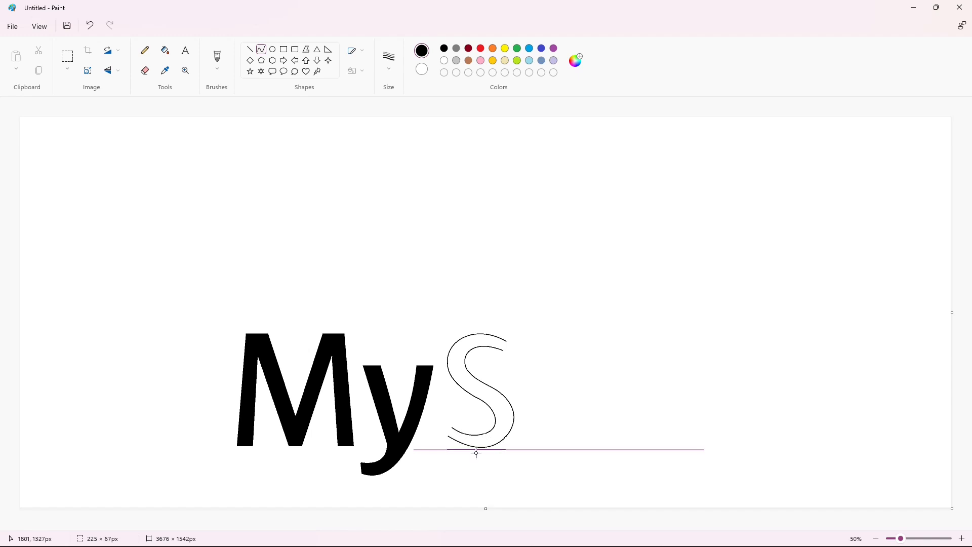
pyautogui.click(570, 441)
# Close both ends of the S with short straight lines and fill it with black.
pyautogui.click(964, 538)
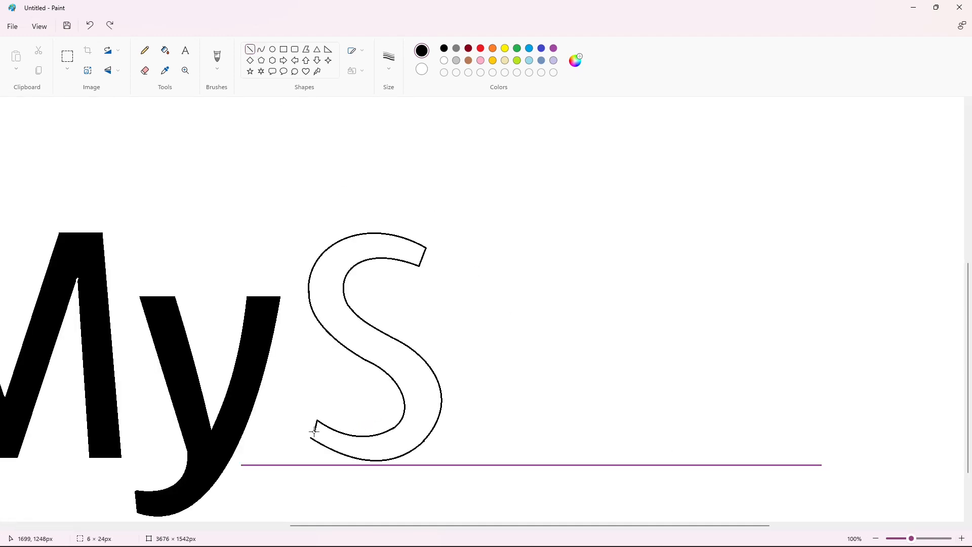
pyautogui.hotkey('ctrl', '-')
pyautogui.click(166, 50)
pyautogui.click(481, 339)
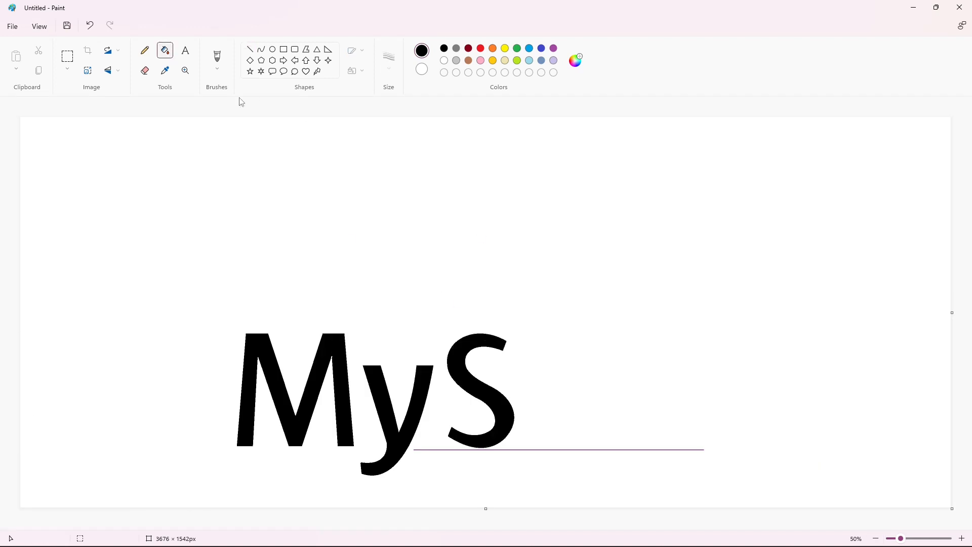
# Draw a black ellipse about 219 × 347 px to the right of the S as the Q's inner opening.
pyautogui.click(273, 49)
pyautogui.moveTo(540, 346); pyautogui.dragTo(595, 434)
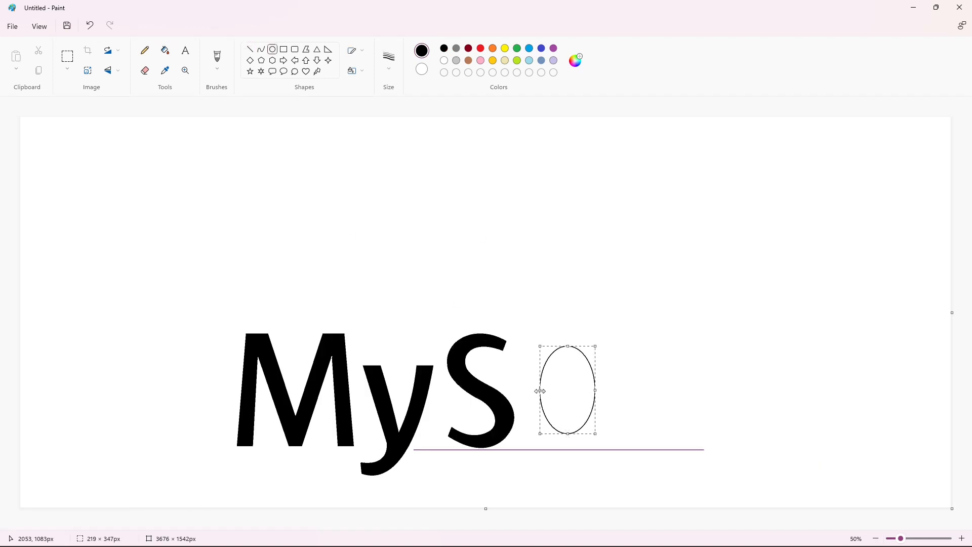
pyautogui.moveTo(540, 391); pyautogui.dragTo(541, 393)
pyautogui.hotkey('ctrl', 'z')
pyautogui.moveTo(525, 333); pyautogui.dragTo(612, 446)
pyautogui.moveTo(526, 390); pyautogui.dragTo(523, 391)
pyautogui.moveTo(567, 333); pyautogui.dragTo(568, 333)
pyautogui.moveTo(568, 447); pyautogui.dragTo(568, 447)
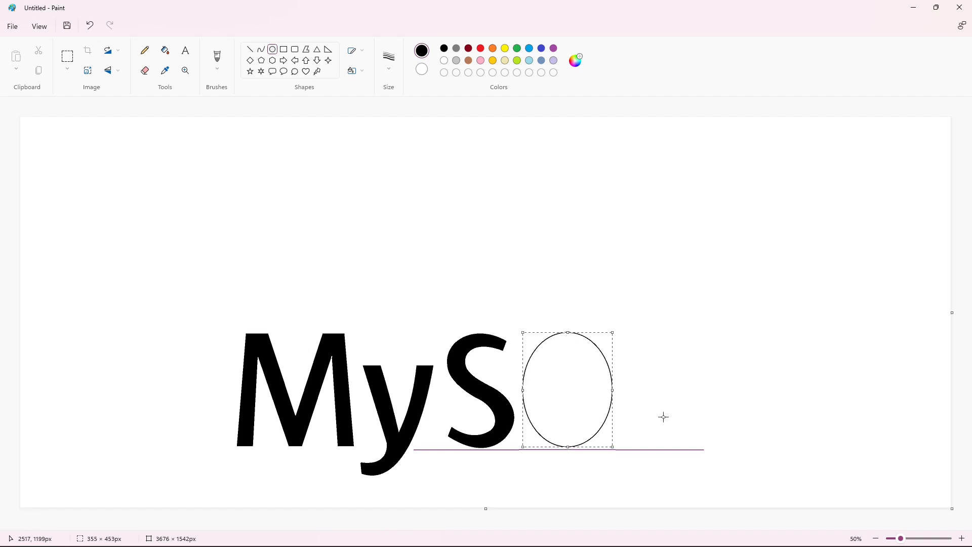
pyautogui.click(673, 413)
pyautogui.hotkey('ctrl', 'z')
# Turn off the shape fill, draw an outer ellipse about 350 × 460 px around the inner one, and fill the ring black.
pyautogui.click(356, 70)
pyautogui.click(345, 94)
pyautogui.moveTo(528, 338); pyautogui.dragTo(612, 447)
pyautogui.moveTo(527, 392); pyautogui.dragTo(522, 391)
pyautogui.moveTo(568, 338); pyautogui.dragTo(567, 332)
pyautogui.moveTo(567, 446); pyautogui.dragTo(568, 448)
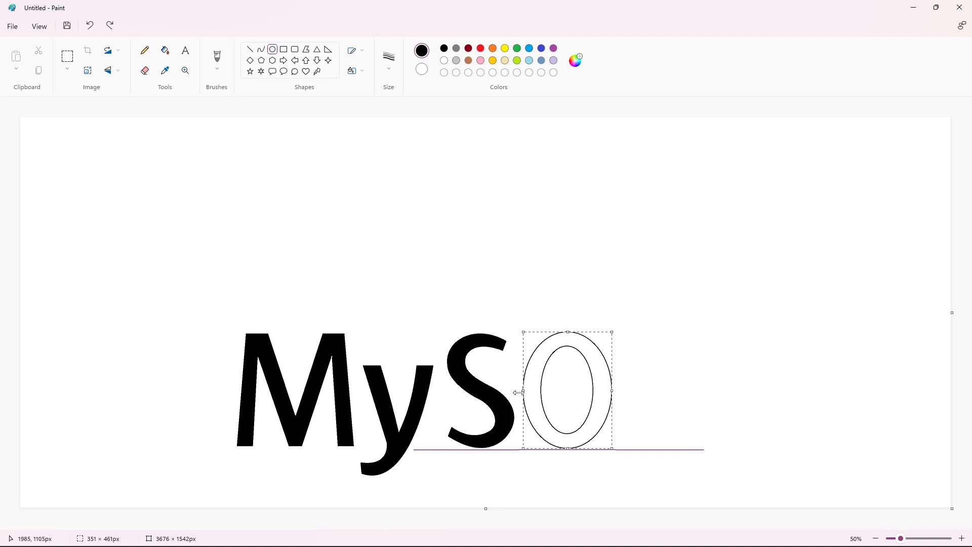
pyautogui.moveTo(521, 392); pyautogui.dragTo(522, 391)
pyautogui.moveTo(611, 391); pyautogui.dragTo(612, 390)
pyautogui.click(165, 50)
pyautogui.click(596, 357)
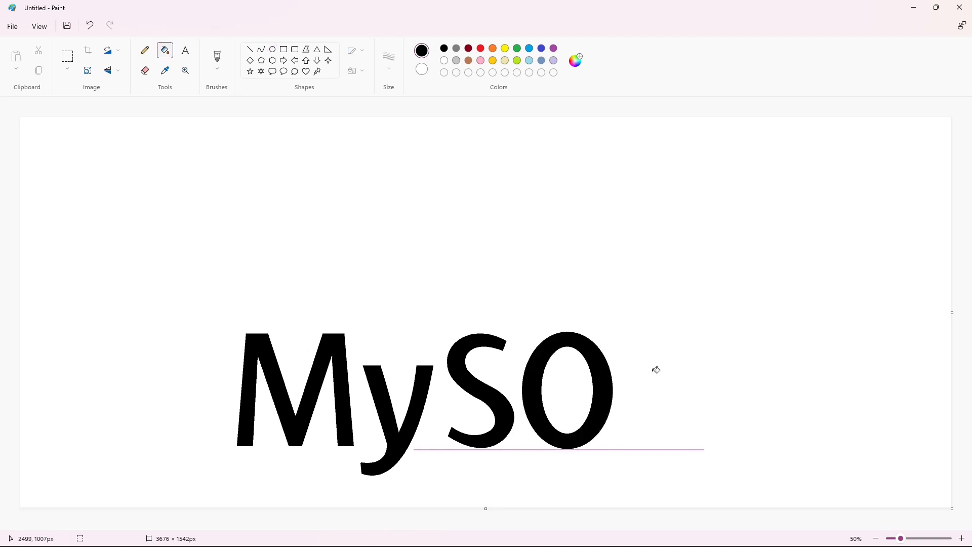
# Outline a short slanted tail at the lower right of the ring with straight lines.
pyautogui.click(251, 49)
pyautogui.moveTo(581, 444)
pyautogui.mouseDown()
pyautogui.moveTo(606, 461)
pyautogui.moveTo(614, 449)
pyautogui.moveTo(633, 488)
pyautogui.mouseUp()
pyautogui.scroll(1, 614, 449)
# Fill both sections of the Q's tail with black.
pyautogui.click(168, 50)
pyautogui.click(554, 48)
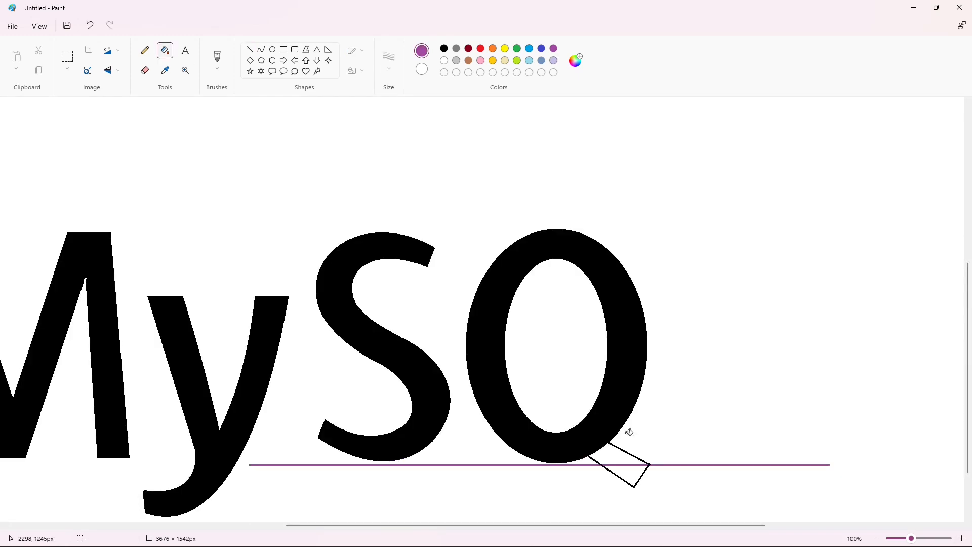
pyautogui.click(621, 457)
pyautogui.click(444, 49)
pyautogui.click(621, 458)
pyautogui.click(632, 474)
pyautogui.click(876, 538)
# Draw a purple square as tall as the capital letters to the right of the Q and fill it with purple.
pyautogui.click(284, 49)
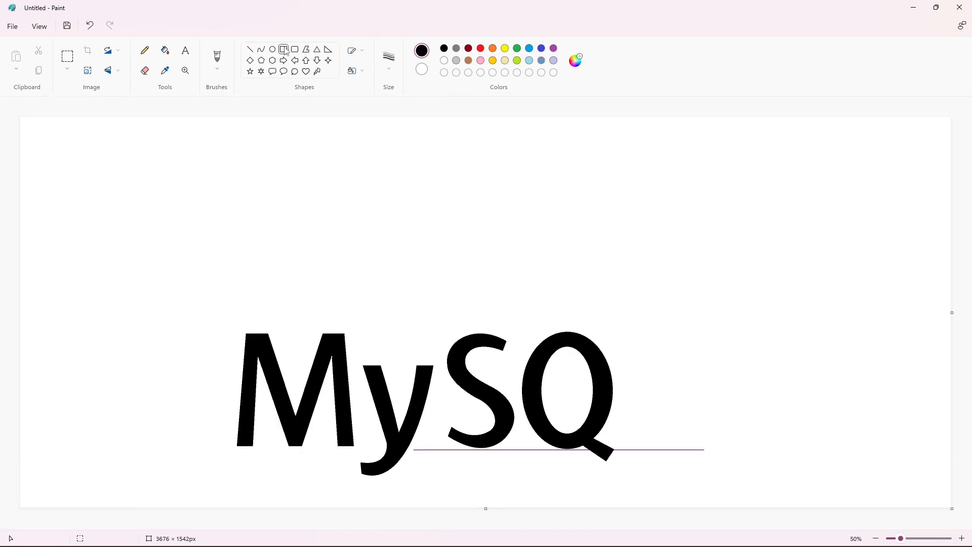
pyautogui.moveTo(628, 335); pyautogui.dragTo(647, 448)
pyautogui.hotkey('ctrl', 'z')
pyautogui.click(554, 49)
pyautogui.moveTo(622, 334); pyautogui.dragTo(736, 447)
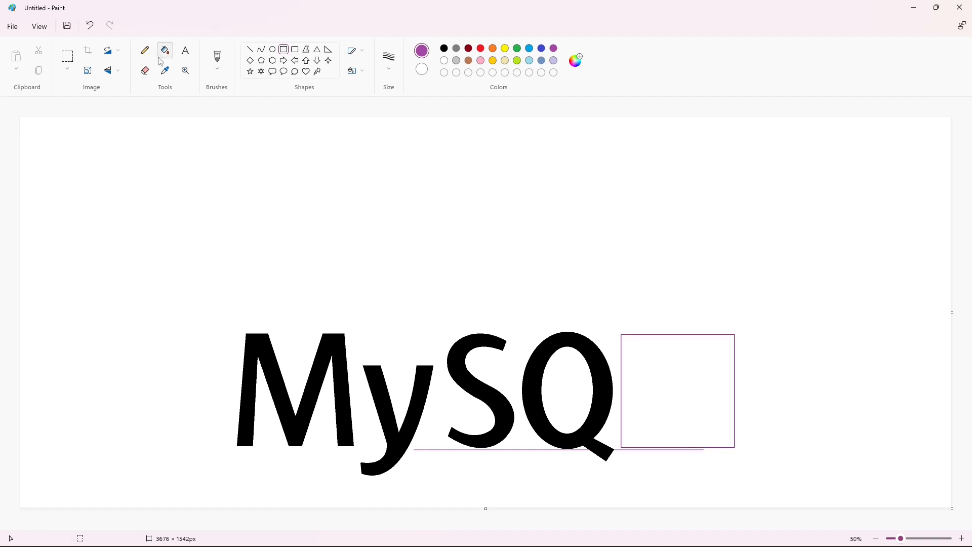
pyautogui.click(165, 50)
pyautogui.click(679, 391)
# Outline an L in the purple square with a white left edge and black inner and end lines, and fill it black.
pyautogui.click(250, 49)
pyautogui.click(445, 60)
pyautogui.moveTo(627, 330); pyautogui.dragTo(627, 465)
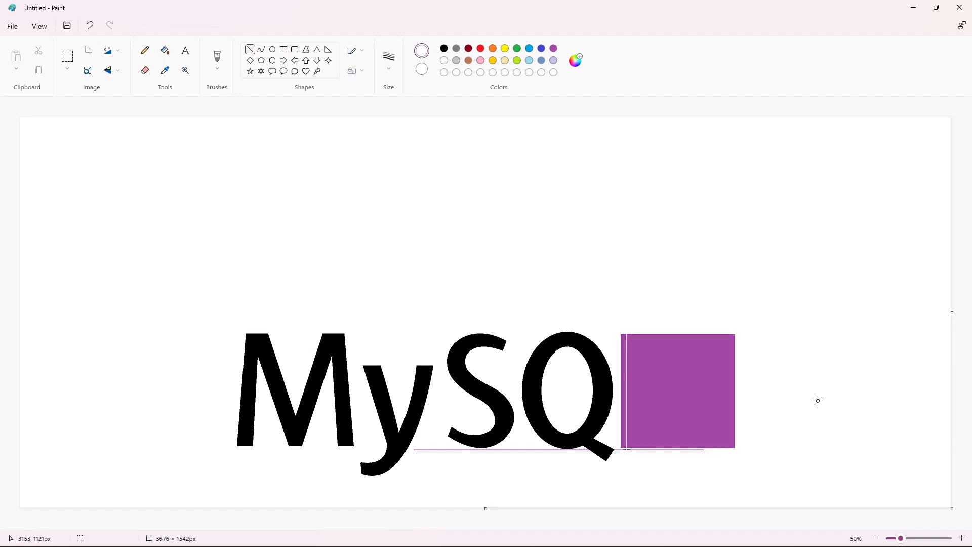
pyautogui.click(444, 48)
pyautogui.moveTo(646, 434); pyautogui.dragTo(647, 362)
pyautogui.moveTo(643, 431); pyautogui.dragTo(688, 431)
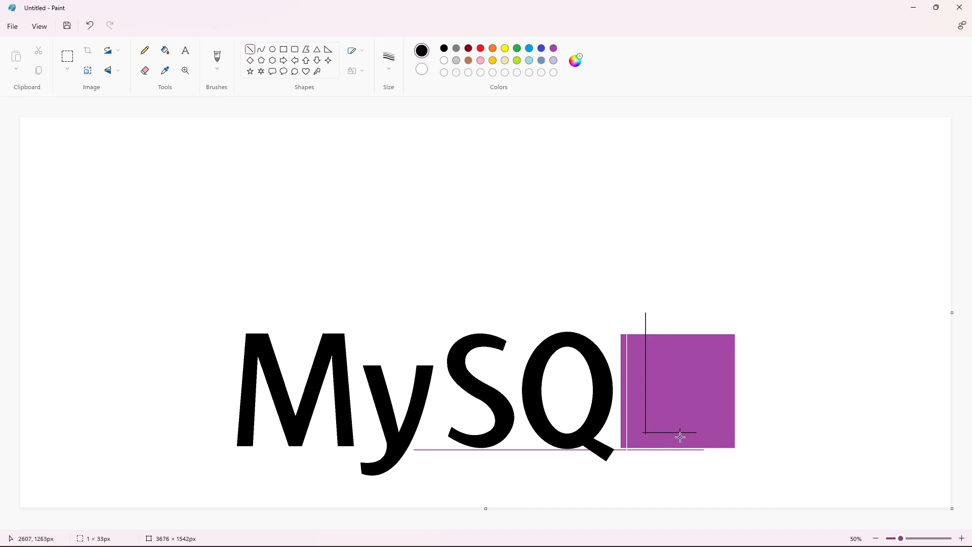
pyautogui.click(165, 50)
pyautogui.click(636, 384)
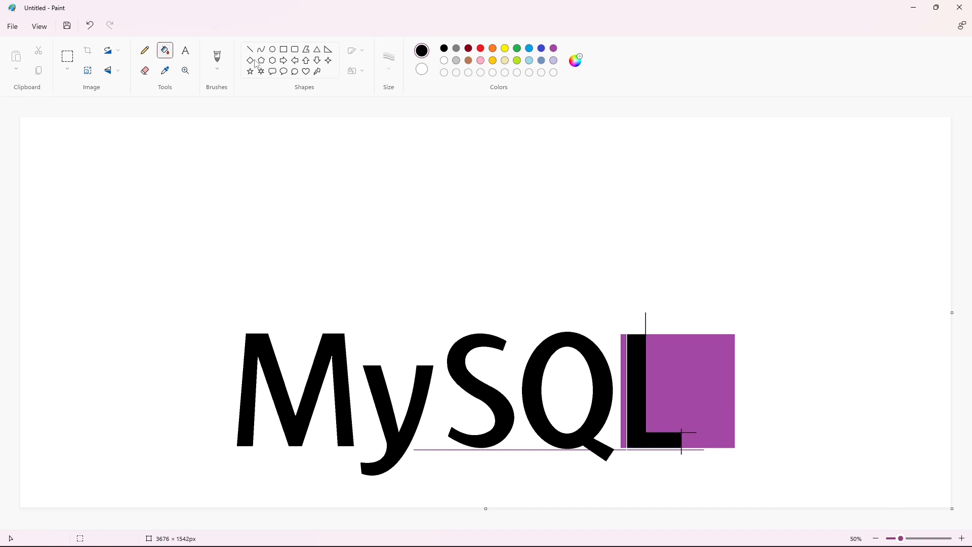
# Fill the remaining purple around the L and the purple guide line segments with white.
pyautogui.click(700, 390)
pyautogui.scroll(2, 588, 455)
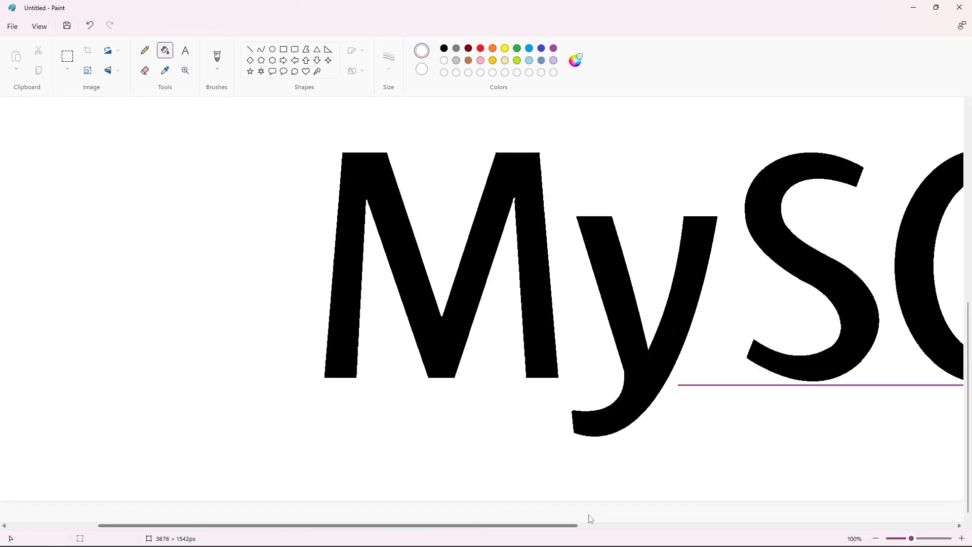
pyautogui.click(543, 385)
pyautogui.click(707, 385)
pyautogui.click(833, 385)
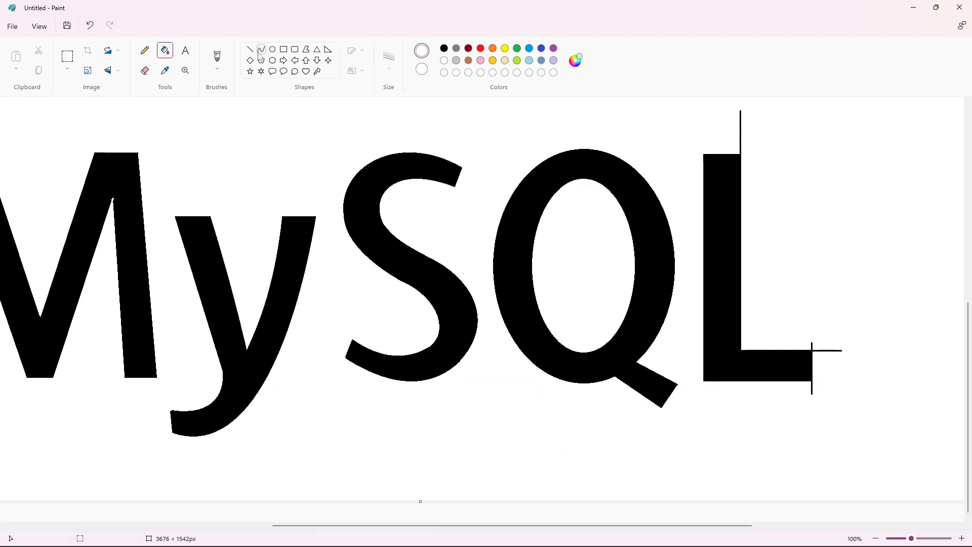
# Cut the overhanging line ends off the L with short white lines at its corners.
pyautogui.click(250, 50)
pyautogui.click(444, 48)
pyautogui.moveTo(573, 525); pyautogui.dragTo(670, 511)
pyautogui.moveTo(611, 385); pyautogui.dragTo(625, 384)
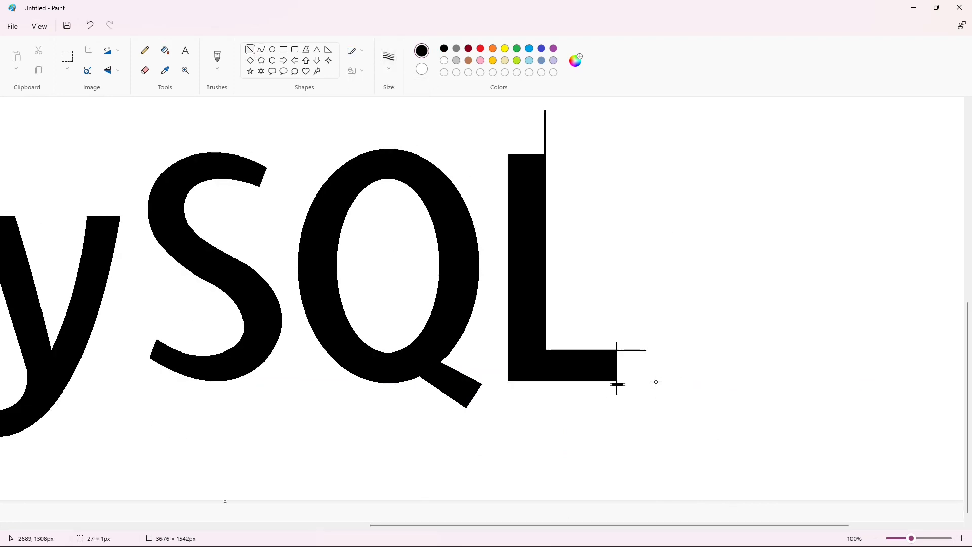
pyautogui.click(444, 61)
pyautogui.moveTo(536, 151); pyautogui.dragTo(557, 151)
# Fill the detached line remnants around the L with white.
pyautogui.click(165, 50)
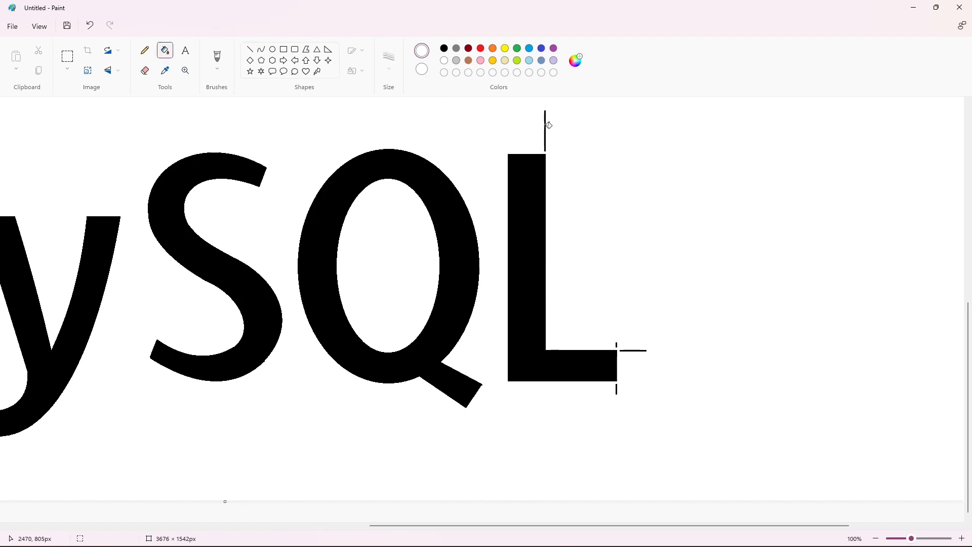
pyautogui.click(546, 124)
pyautogui.scroll(-2, 621, 388)
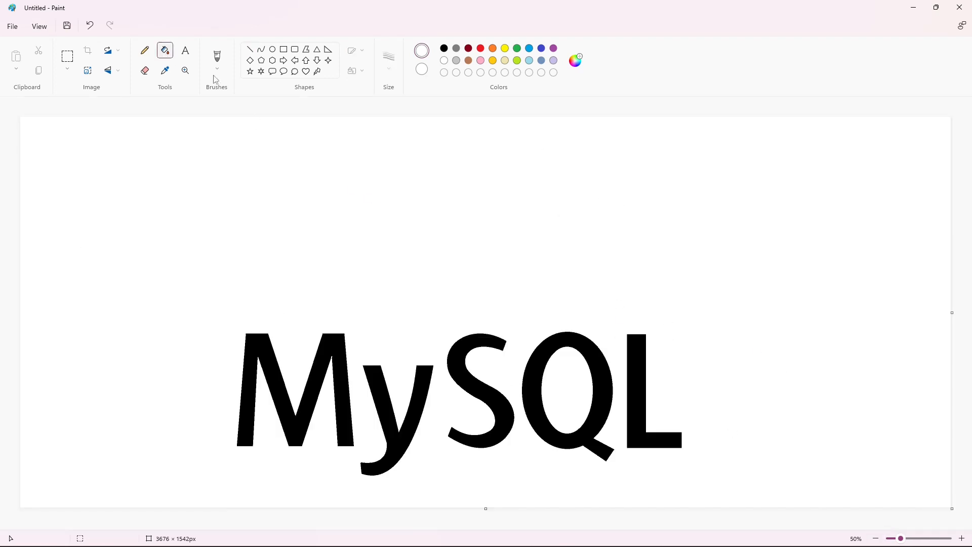
# Add the bold black text "TM" in Segoe UI at size 30 beside the L.
pyautogui.click(962, 538)
pyautogui.moveTo(680, 525); pyautogui.dragTo(889, 512)
pyautogui.click(185, 50)
pyautogui.click(444, 49)
pyautogui.click(503, 365)
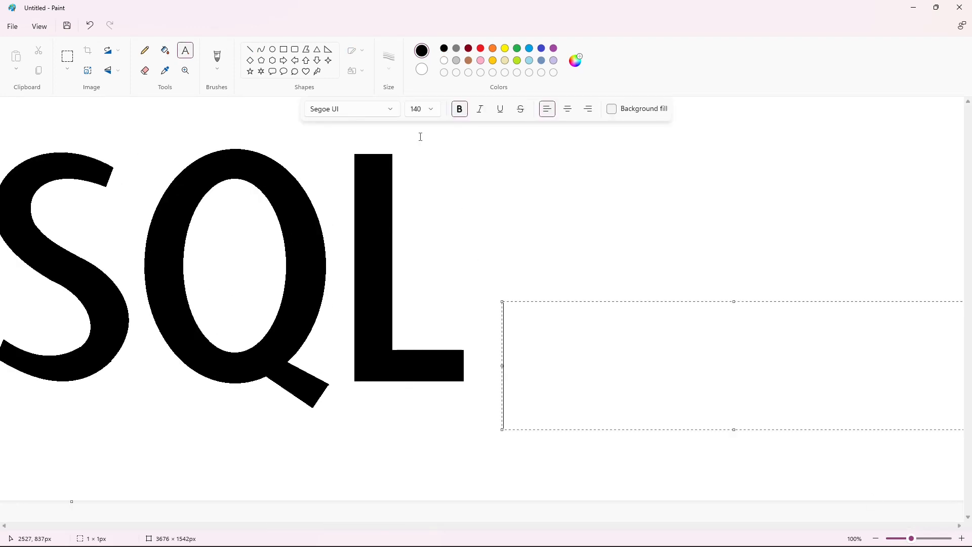
pyautogui.click(432, 110)
pyautogui.write('30')
pyautogui.click(616, 339)
pyautogui.write('TM')
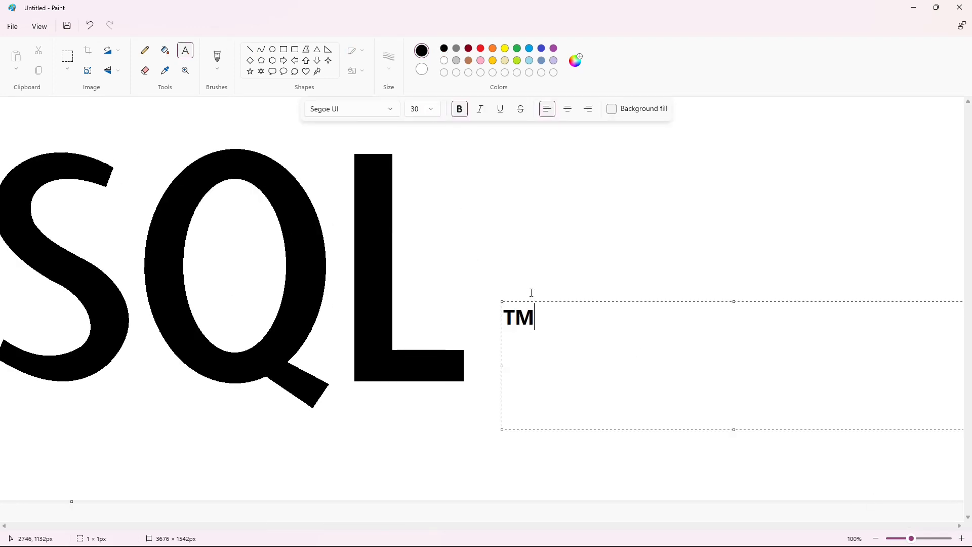
# Reposition the TM text box lower beside the L's foot, set its font size to 50 and commit the text.
pyautogui.moveTo(502, 430); pyautogui.dragTo(484, 482)
pyautogui.moveTo(483, 302); pyautogui.dragTo(474, 351)
pyautogui.click(432, 111)
pyautogui.moveTo(521, 375); pyautogui.dragTo(629, 445)
pyautogui.write('50')
pyautogui.press('Return')
pyautogui.click(546, 372)
pyautogui.click(344, 183)
# Cut and paste the TM text and align it with the baseline just beyond the L's foot.
pyautogui.click(67, 56)
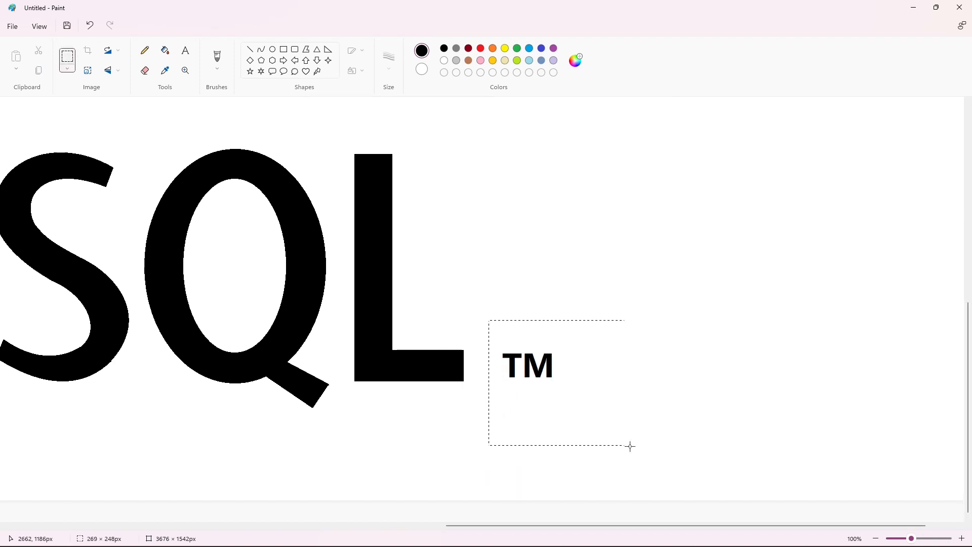
pyautogui.hotkey('ctrl', 'x')
pyautogui.hotkey('ctrl', 'v')
pyautogui.moveTo(73, 188); pyautogui.dragTo(490, 393)
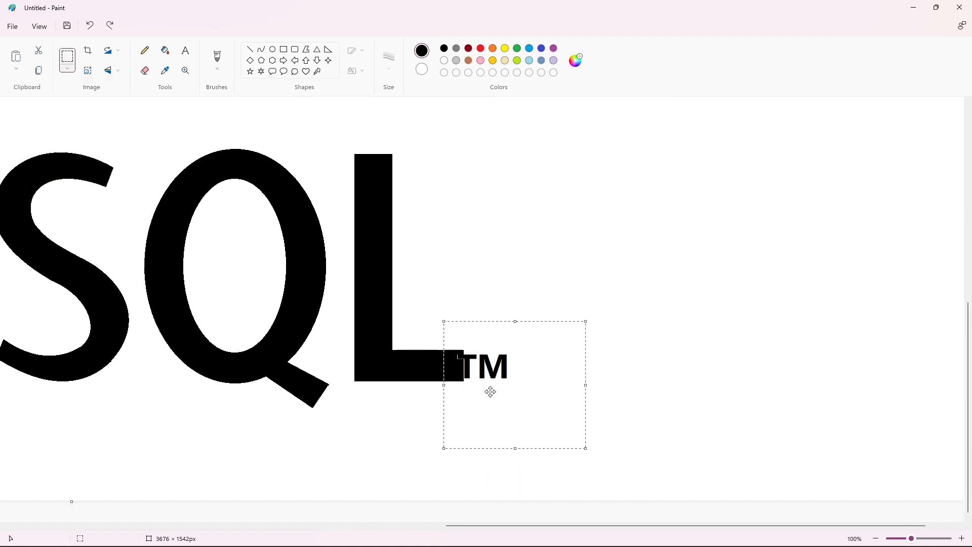
pyautogui.press('Down')
pyautogui.press('Down')
pyautogui.press('Down')
pyautogui.press('Down')
pyautogui.press('Down')
pyautogui.press('Down')
pyautogui.press('Down')
pyautogui.press('Down')
pyautogui.press('Up')
pyautogui.press('Up')
pyautogui.press('Right')
pyautogui.press('Right')
pyautogui.press('Right')
pyautogui.press('Right')
pyautogui.press('Right')
pyautogui.press('Right')
pyautogui.press('Right')
pyautogui.press('Right')
pyautogui.press('Right')
pyautogui.press('Right')
pyautogui.press('Right')
pyautogui.press('Right')
pyautogui.press('Right')
pyautogui.press('Right')
pyautogui.press('Right')
pyautogui.press('Right')
pyautogui.press('Right')
pyautogui.press('Right')
pyautogui.press('Right')
pyautogui.press('Right')
pyautogui.press('Left')
pyautogui.press('Left')
pyautogui.press('Left')
pyautogui.press('Left')
pyautogui.press('Left')
pyautogui.press('Left')
pyautogui.press('Left')
pyautogui.press('Left')
pyautogui.click(875, 493)
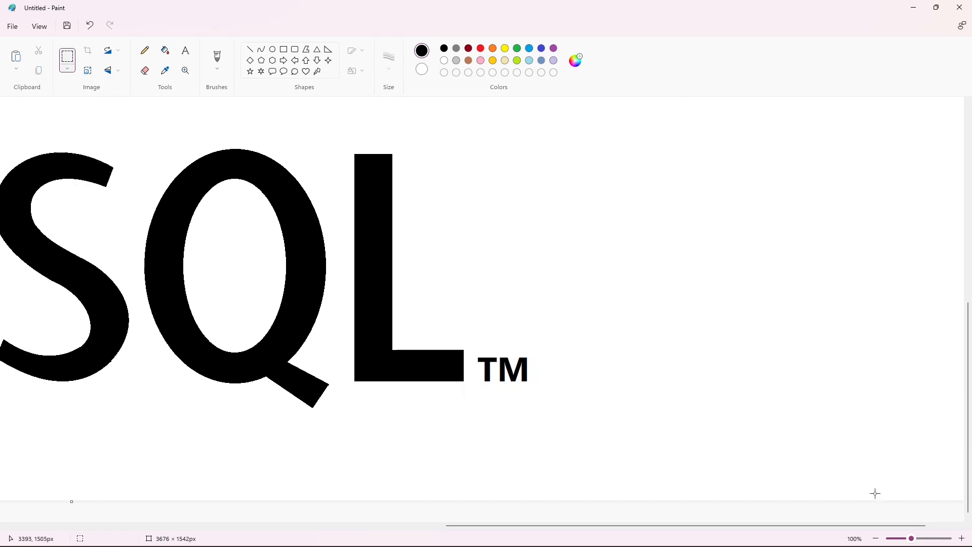
# Draw the dolphin's pointed flipper above the Q as a double outline of thin black curves.
pyautogui.scroll(-2, 838, 419)
pyautogui.click(261, 50)
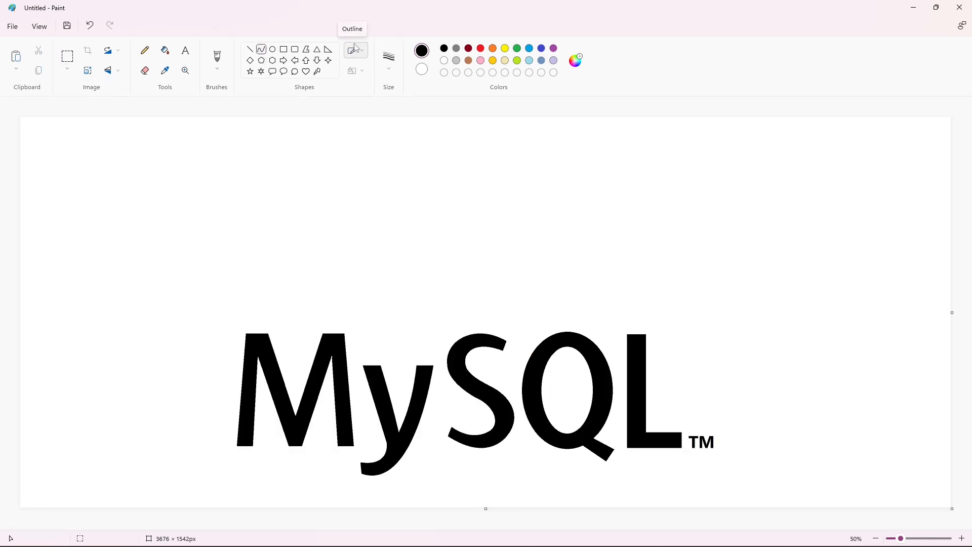
pyautogui.click(389, 59)
pyautogui.click(403, 134)
pyautogui.moveTo(576, 251)
pyautogui.mouseDown()
pyautogui.moveTo(610, 304)
pyautogui.moveTo(589, 278)
pyautogui.moveTo(584, 291)
pyautogui.moveTo(609, 304)
pyautogui.moveTo(572, 263)
pyautogui.moveTo(568, 276)
pyautogui.mouseUp()
pyautogui.click(645, 289)
pyautogui.moveTo(571, 264)
pyautogui.mouseDown()
pyautogui.moveTo(560, 264)
pyautogui.moveTo(561, 228)
pyautogui.moveTo(565, 287)
pyautogui.mouseUp()
pyautogui.click(624, 272)
pyautogui.moveTo(561, 282)
pyautogui.mouseDown()
pyautogui.moveTo(544, 262)
pyautogui.moveTo(568, 286)
pyautogui.moveTo(578, 281)
pyautogui.moveTo(568, 286)
pyautogui.moveTo(556, 224)
pyautogui.mouseUp()
pyautogui.click(656, 289)
pyautogui.click(582, 290)
pyautogui.moveTo(562, 266); pyautogui.dragTo(554, 285)
pyautogui.moveTo(552, 273); pyautogui.dragTo(541, 257)
pyautogui.click(600, 267)
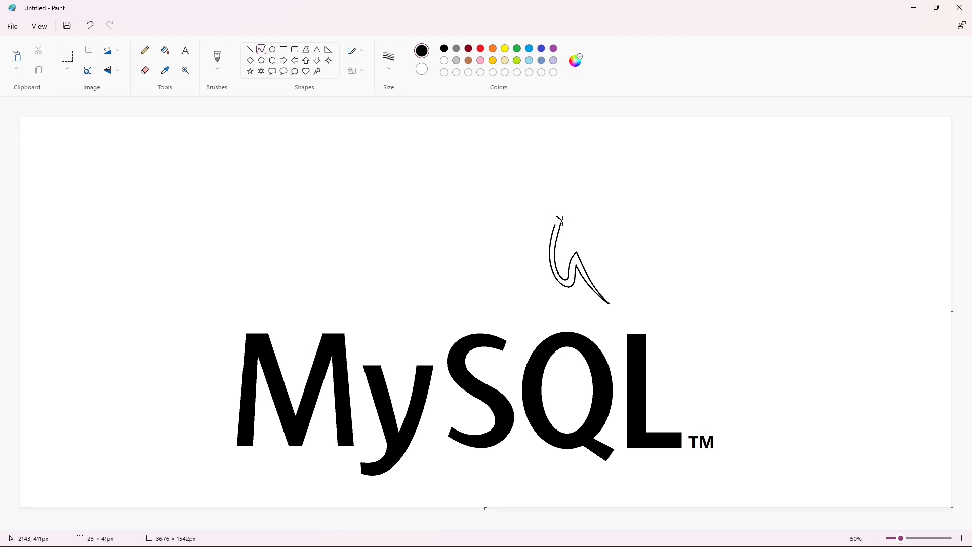
# Continue the dolphin's double outline with curves for the throat and the inner edge of the beak.
pyautogui.moveTo(563, 221); pyautogui.dragTo(564, 221)
pyautogui.click(585, 219)
pyautogui.click(602, 208)
pyautogui.moveTo(530, 165); pyautogui.dragTo(558, 167)
pyautogui.click(518, 153)
pyautogui.click(545, 151)
pyautogui.click(602, 158)
pyautogui.moveTo(549, 214); pyautogui.dragTo(547, 208)
pyautogui.click(588, 210)
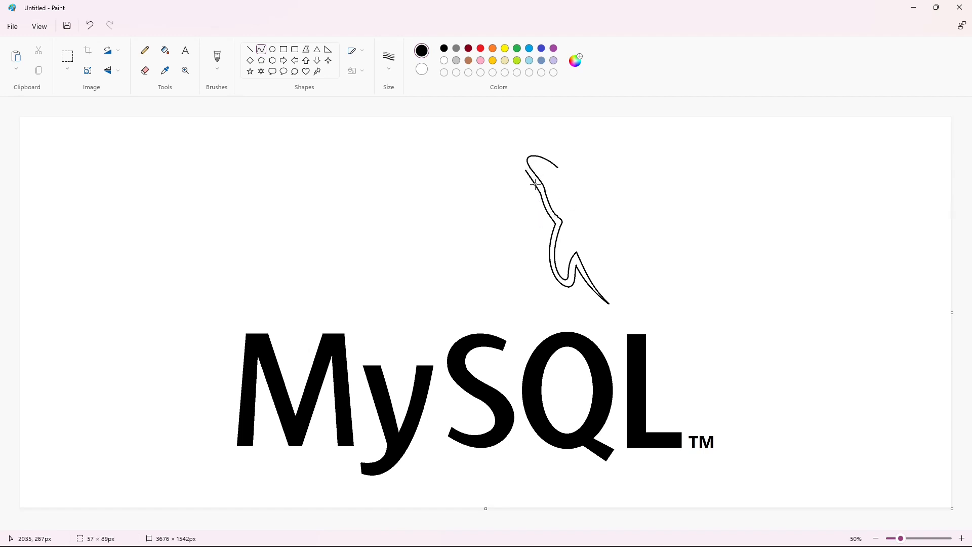
# Draw curves for the outer edge of the beak and the dolphin's back, and undo the misplaced last curve.
pyautogui.moveTo(527, 171)
pyautogui.mouseDown()
pyautogui.moveTo(559, 161)
pyautogui.moveTo(513, 154)
pyautogui.moveTo(531, 138)
pyautogui.moveTo(654, 262)
pyautogui.mouseUp()
pyautogui.click(592, 162)
pyautogui.moveTo(606, 214)
pyautogui.mouseDown()
pyautogui.moveTo(588, 172)
pyautogui.moveTo(628, 193)
pyautogui.moveTo(711, 203)
pyautogui.mouseUp()
pyautogui.moveTo(559, 160); pyautogui.dragTo(662, 263)
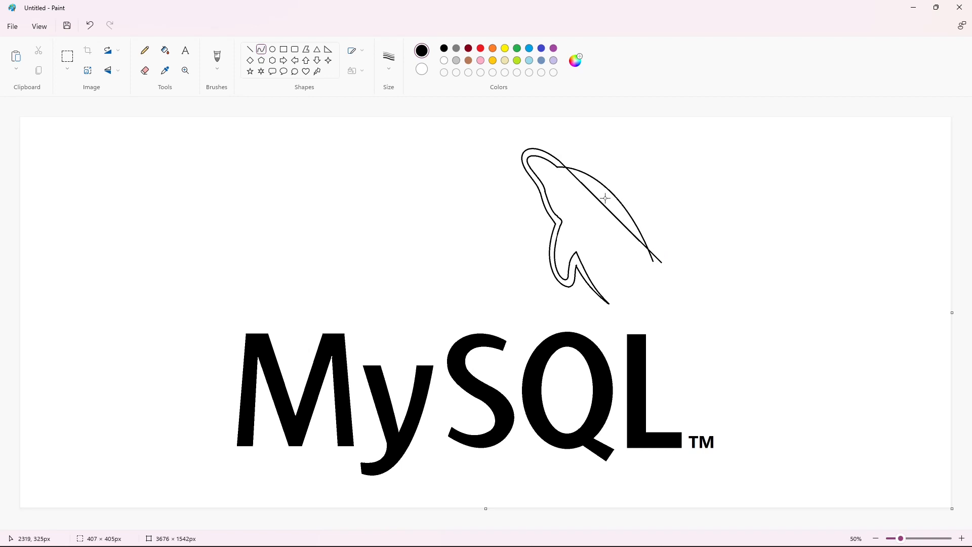
pyautogui.moveTo(605, 199); pyautogui.dragTo(638, 201)
pyautogui.moveTo(661, 262)
pyautogui.mouseDown()
pyautogui.moveTo(711, 299)
pyautogui.moveTo(690, 271)
pyautogui.moveTo(712, 300)
pyautogui.moveTo(681, 264)
pyautogui.moveTo(658, 270)
pyautogui.moveTo(703, 297)
pyautogui.moveTo(673, 303)
pyautogui.moveTo(718, 342)
pyautogui.moveTo(702, 317)
pyautogui.moveTo(718, 342)
pyautogui.mouseUp()
pyautogui.hotkey('ctrl', 'z')
# Draw the dolphin's forked tail as a double outline of black curves and add a small eye on the head.
pyautogui.click(783, 296)
pyautogui.doubleClick(659, 273)
pyautogui.click(700, 274)
pyautogui.doubleClick(683, 280)
pyautogui.click(736, 282)
pyautogui.click(687, 297)
pyautogui.click(729, 310)
pyautogui.click(753, 317)
pyautogui.click(770, 338)
pyautogui.click(680, 322)
pyautogui.click(697, 322)
pyautogui.click(817, 335)
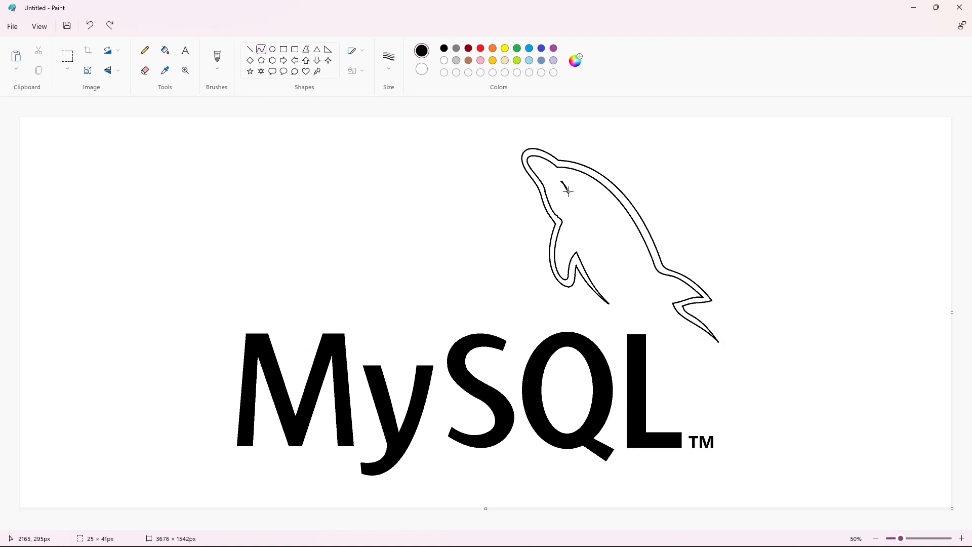
# Fill the band between the dolphin's outlines and the eye with black.
pyautogui.click(163, 49)
pyautogui.click(605, 176)
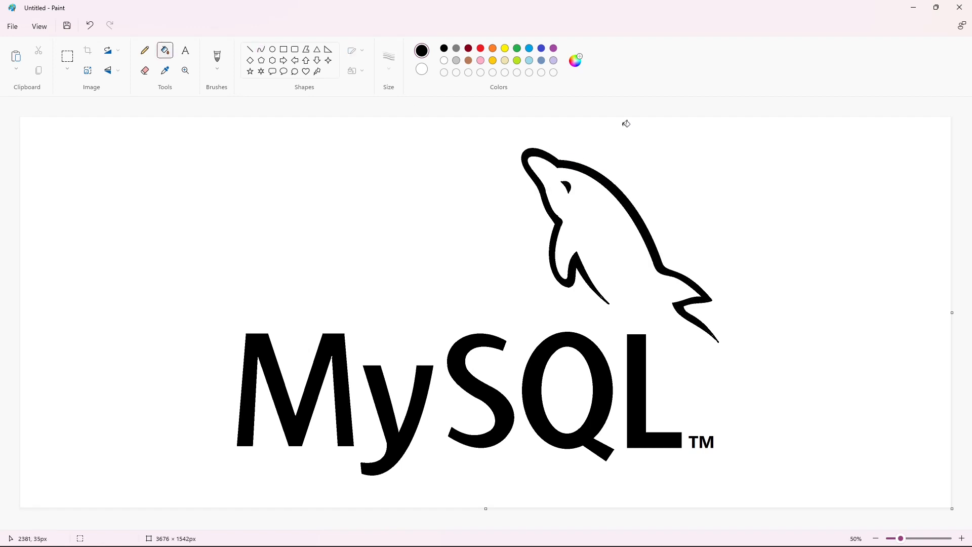
# Trim the blunt line ends at the tips of the dolphin's tail and flipper with short white lines.
pyautogui.click(962, 538)
pyautogui.click(144, 50)
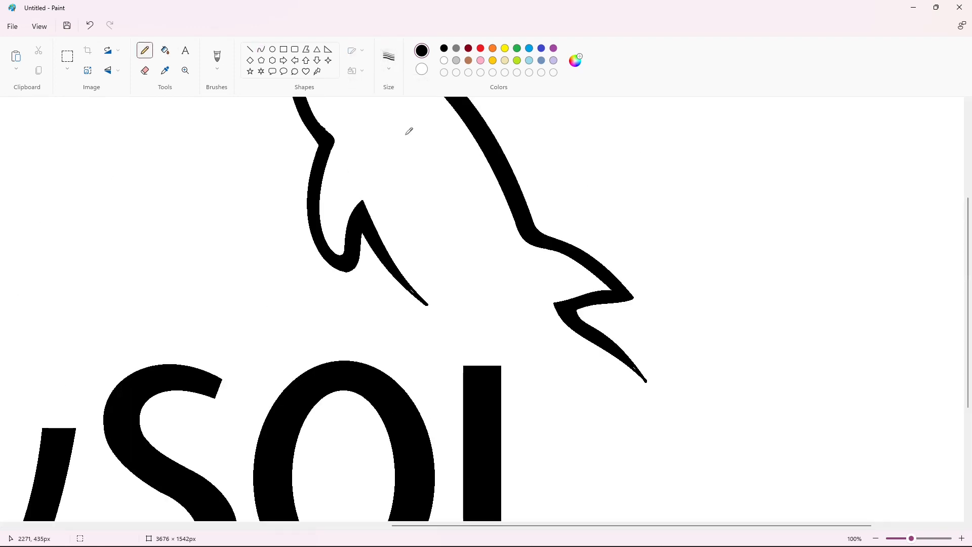
pyautogui.click(250, 49)
pyautogui.click(444, 60)
pyautogui.moveTo(642, 368)
pyautogui.mouseDown()
pyautogui.moveTo(660, 388)
pyautogui.moveTo(657, 402)
pyautogui.mouseUp()
pyautogui.moveTo(416, 301); pyautogui.dragTo(436, 310)
pyautogui.click(439, 317)
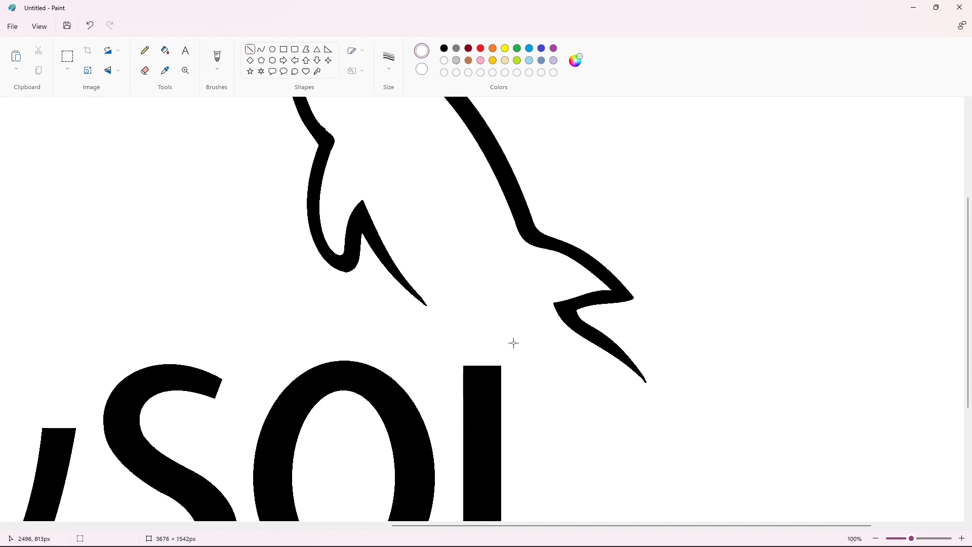
pyautogui.scroll(3, 509, 339)
pyautogui.moveTo(353, 264); pyautogui.dragTo(341, 278)
pyautogui.scroll(-3, 738, 424)
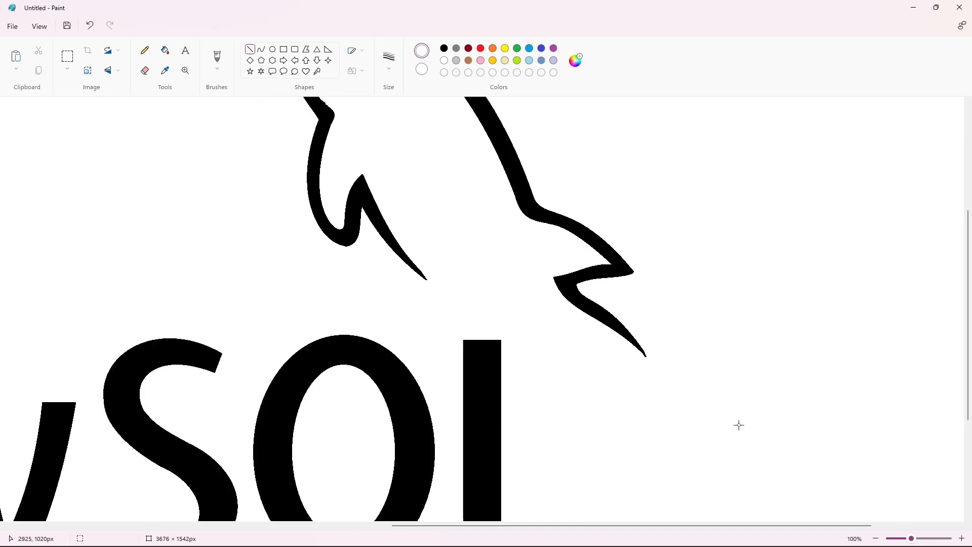
# Create two custom colors, a golden yellow and a slate blue, based on the preset gold and blue-gray.
pyautogui.keyDown('ctrl'); pyautogui.scroll(-2, 849, 463); pyautogui.keyUp('ctrl')
pyautogui.click(493, 61)
pyautogui.click(575, 61)
pyautogui.moveTo(521, 164); pyautogui.dragTo(522, 217)
pyautogui.click(462, 400)
pyautogui.click(542, 62)
pyautogui.click(576, 60)
pyautogui.click(415, 402)
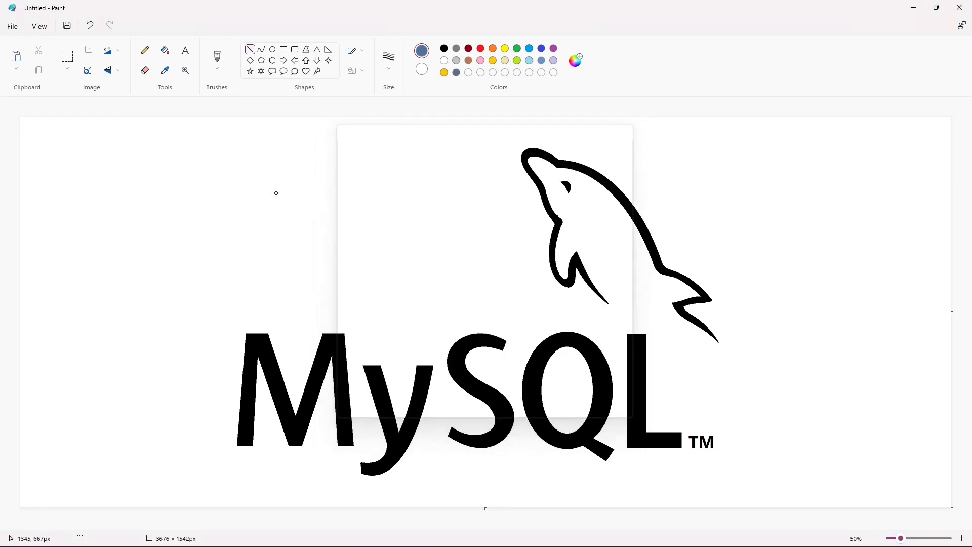
# Fill the M, the y, the dolphin's outline and its eye with the custom slate blue.
pyautogui.click(165, 50)
pyautogui.click(253, 356)
pyautogui.click(386, 401)
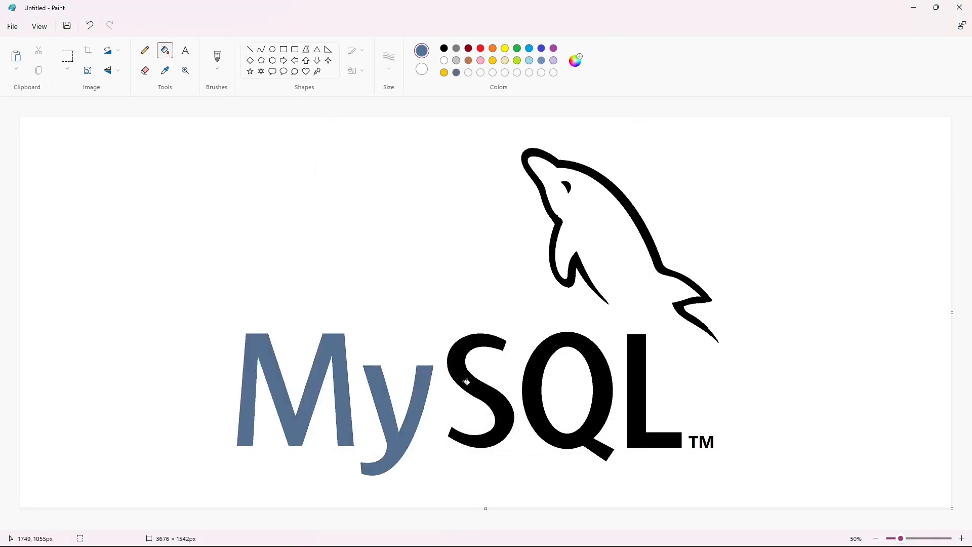
pyautogui.click(580, 257)
pyautogui.click(571, 185)
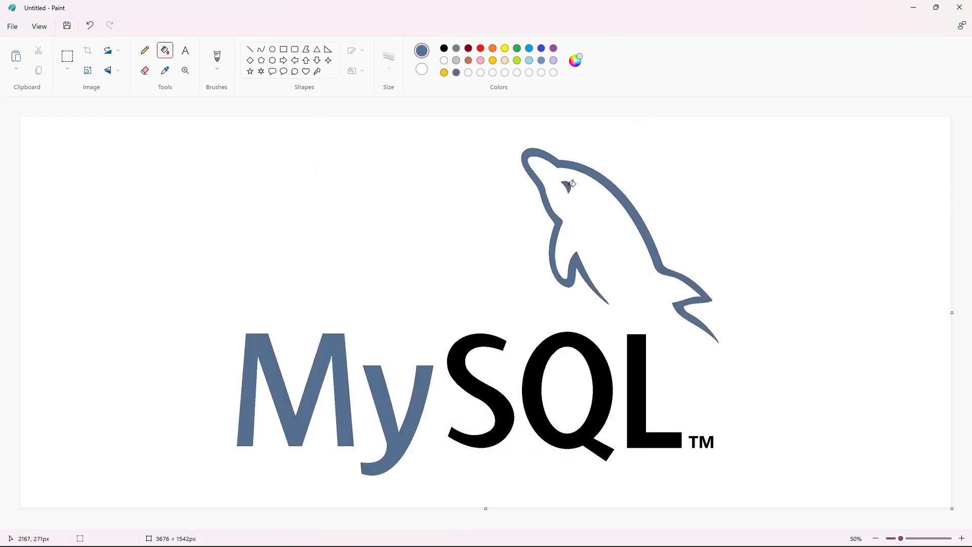
# Fill the TM mark and the letters S, Q and L with the custom golden yellow.
pyautogui.click(444, 72)
pyautogui.click(694, 443)
pyautogui.click(703, 439)
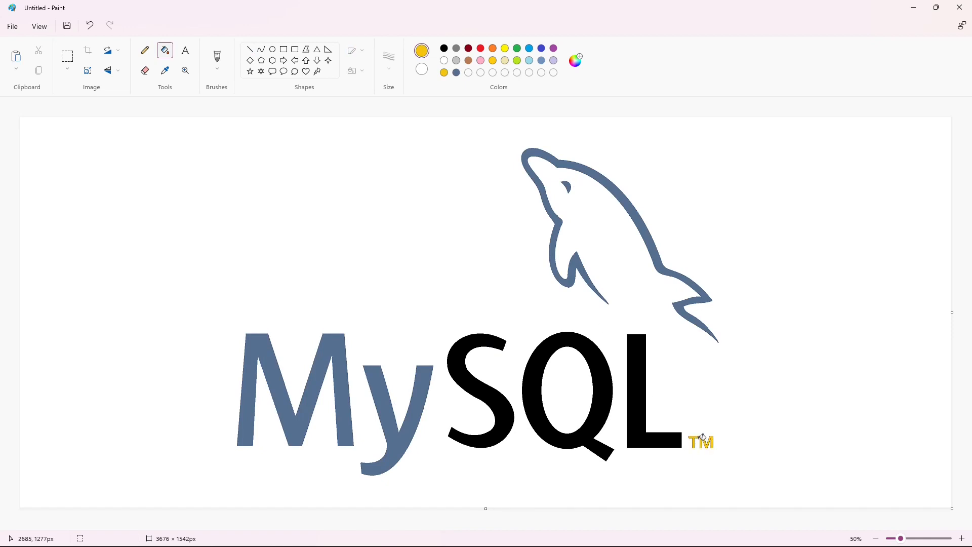
pyautogui.click(508, 404)
pyautogui.click(529, 387)
pyautogui.click(636, 401)
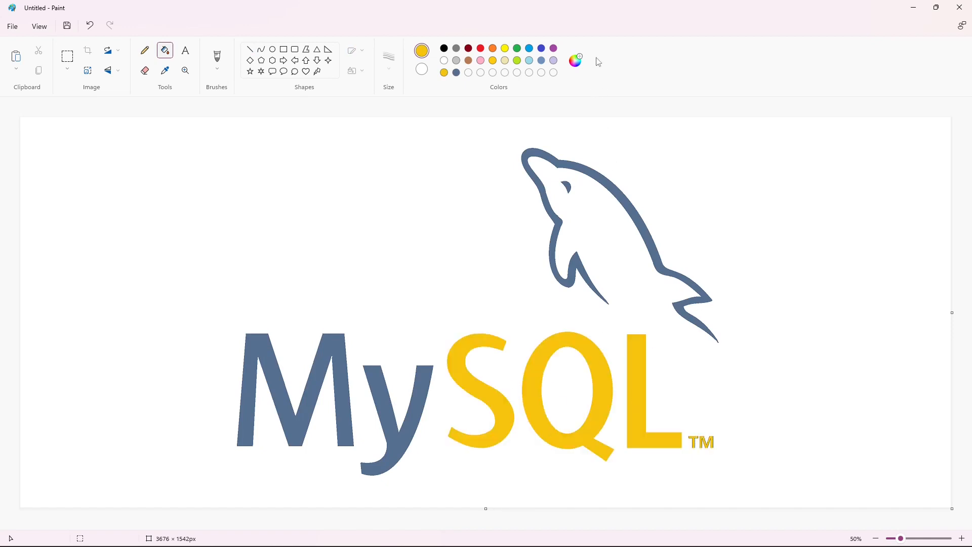